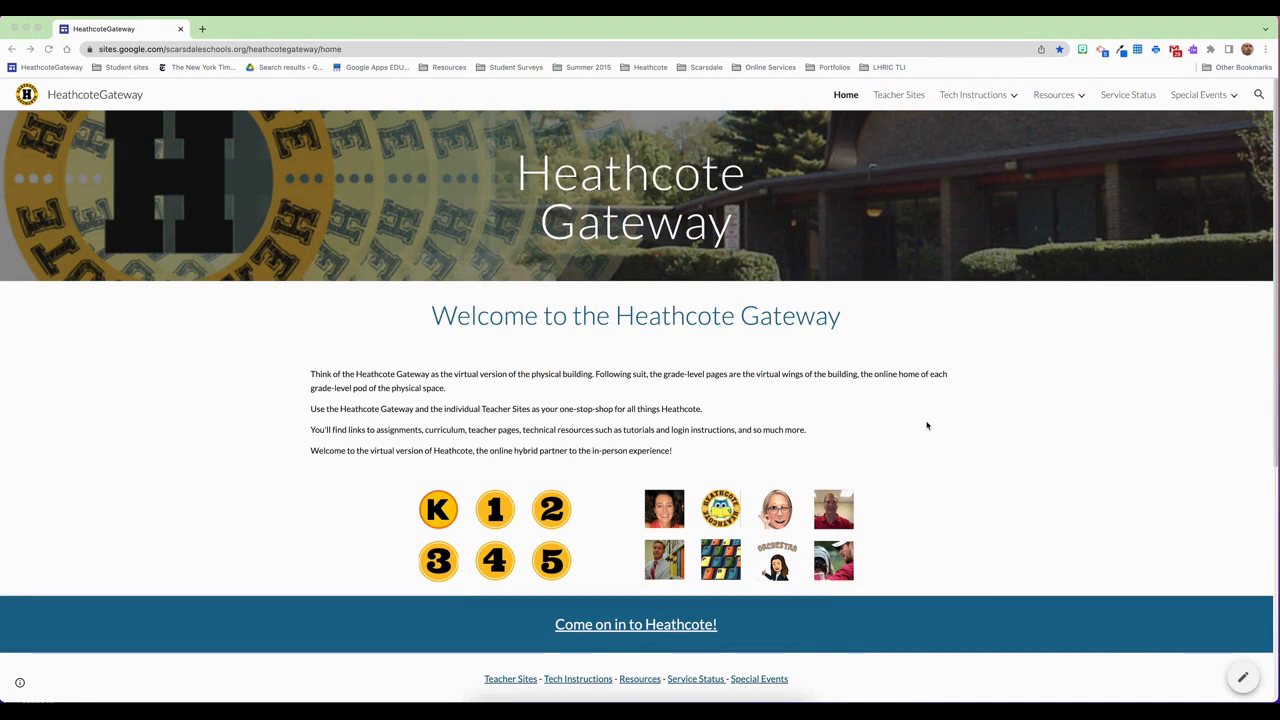
# Go to the 5th Grade page and open its adobe.com/express link in a new tab
pyautogui.click(556, 564)
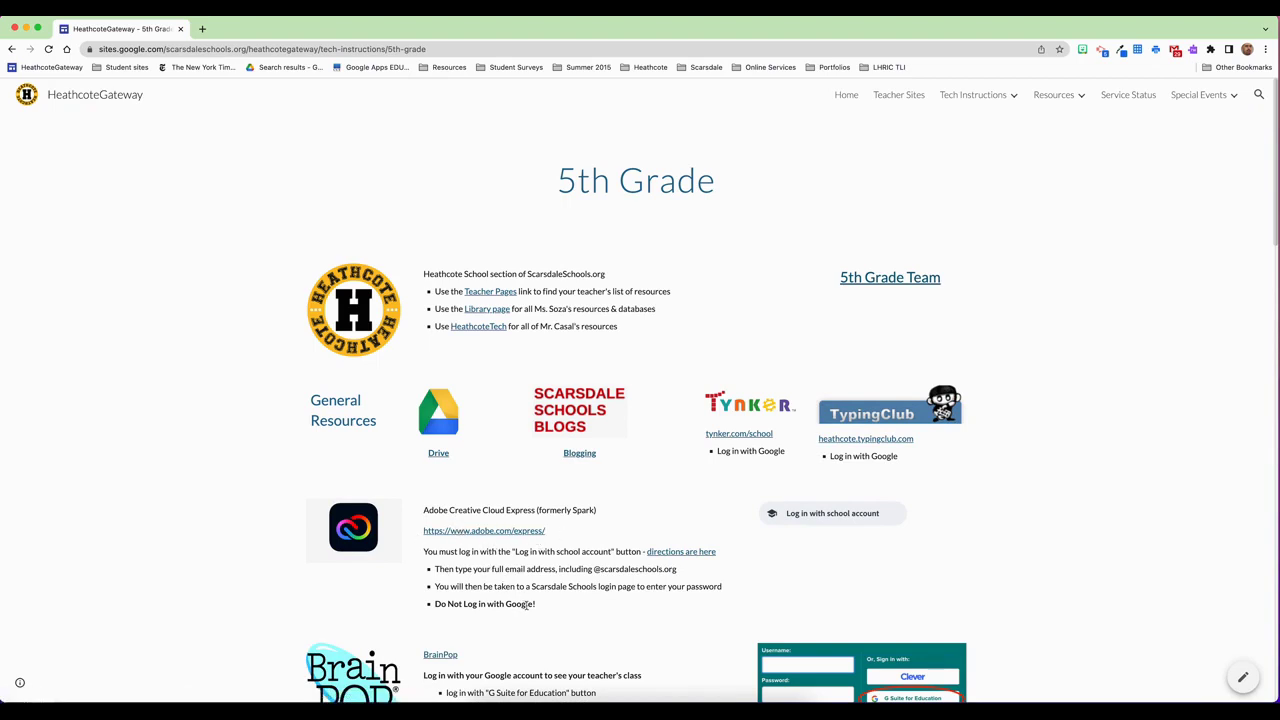
pyautogui.click(473, 531)
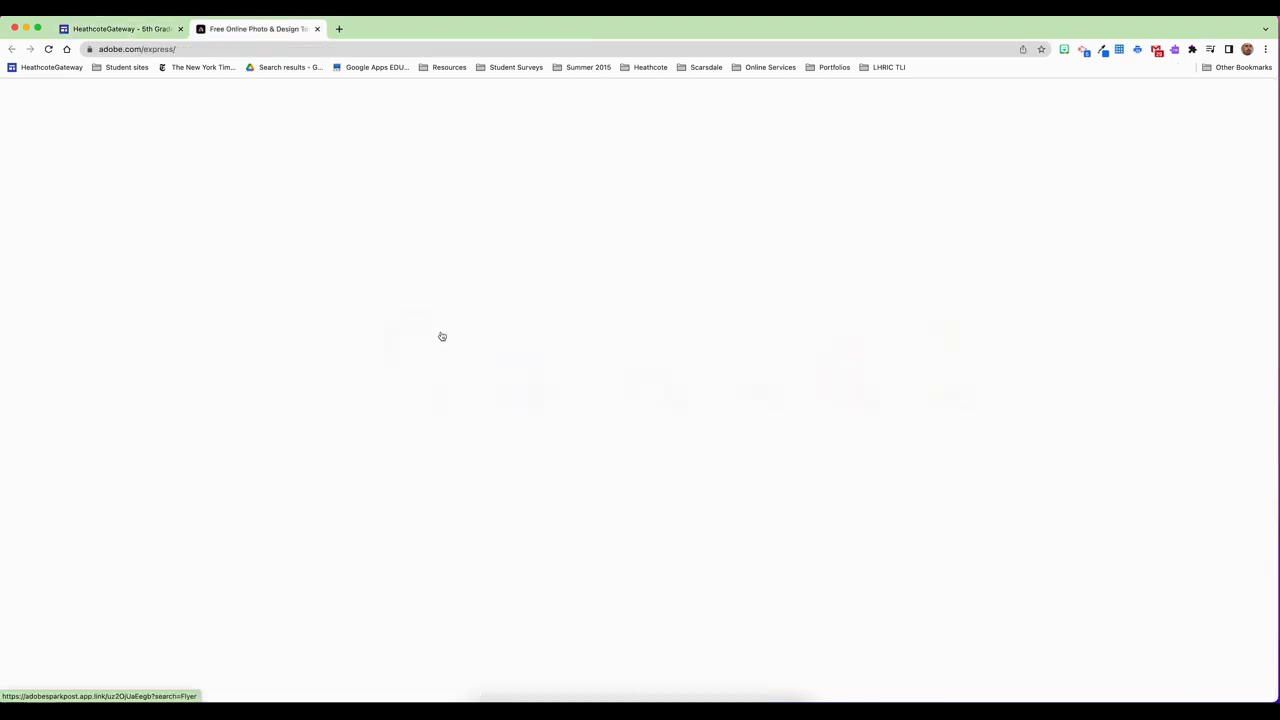
# Start Adobe Express sign-in as a teacher using a school email, skipping the Google prompt
pyautogui.click(938, 97)
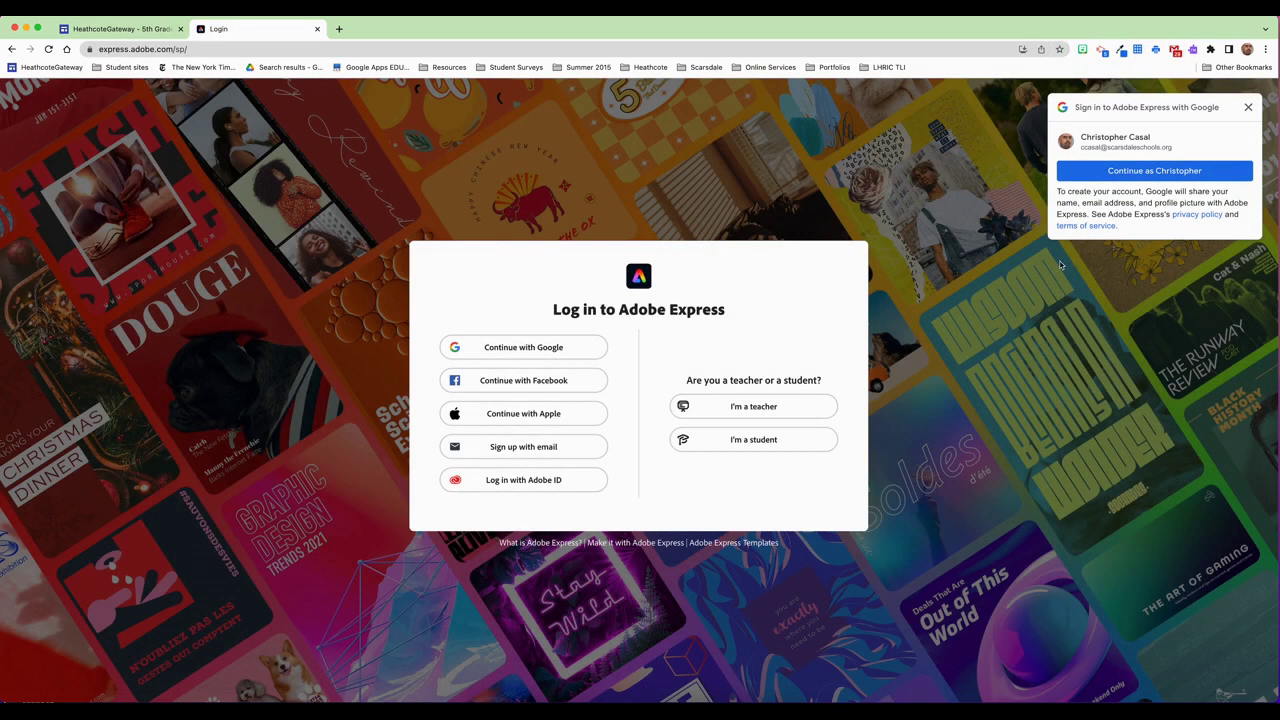
pyautogui.click(1248, 107)
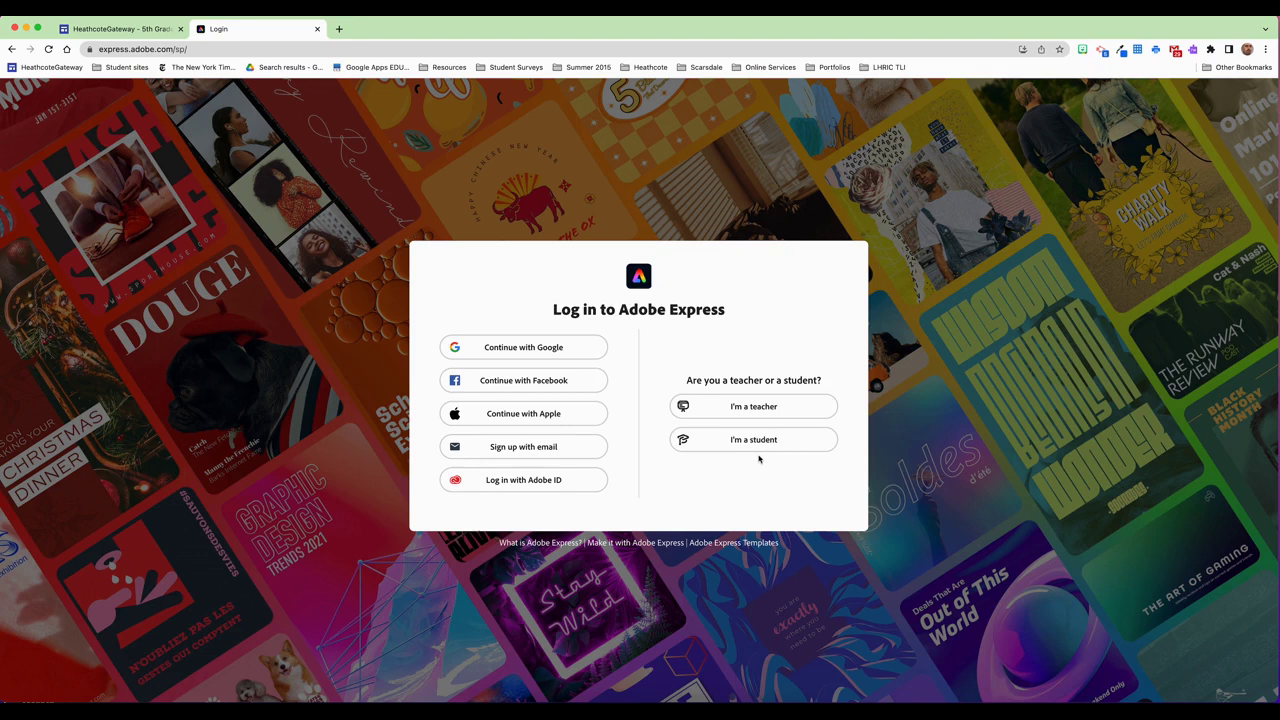
pyautogui.click(753, 405)
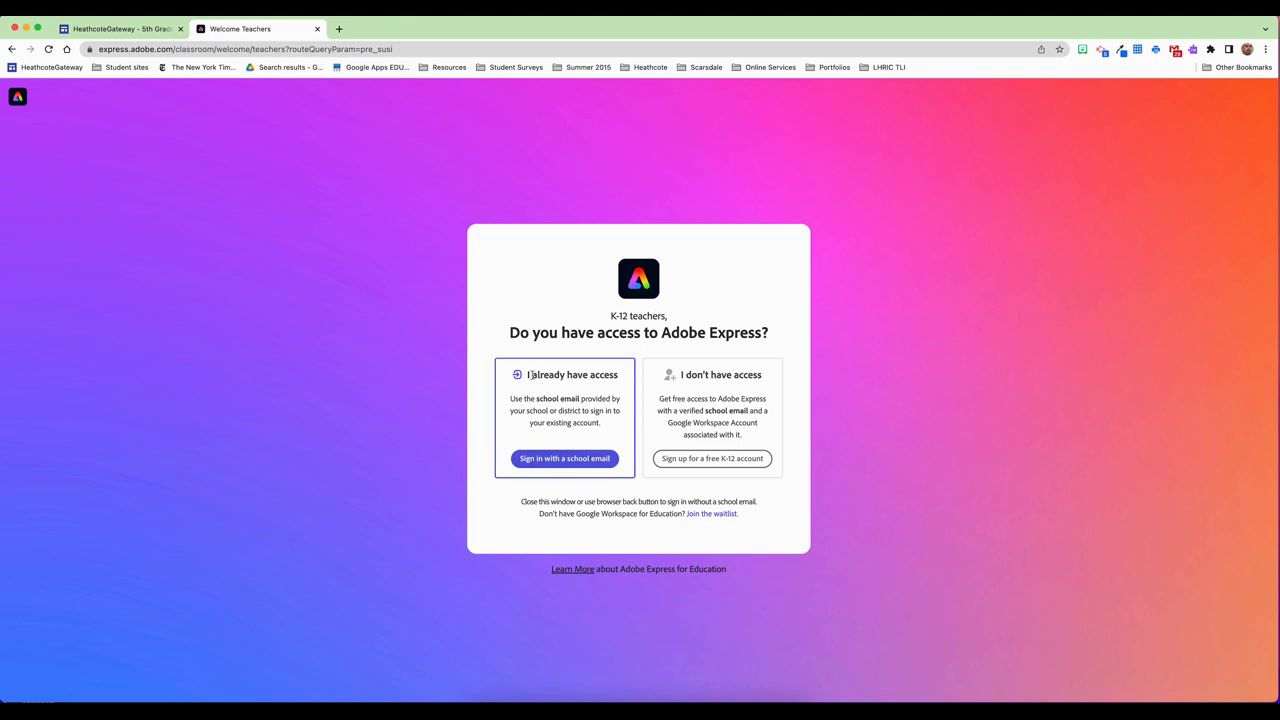
pyautogui.click(558, 459)
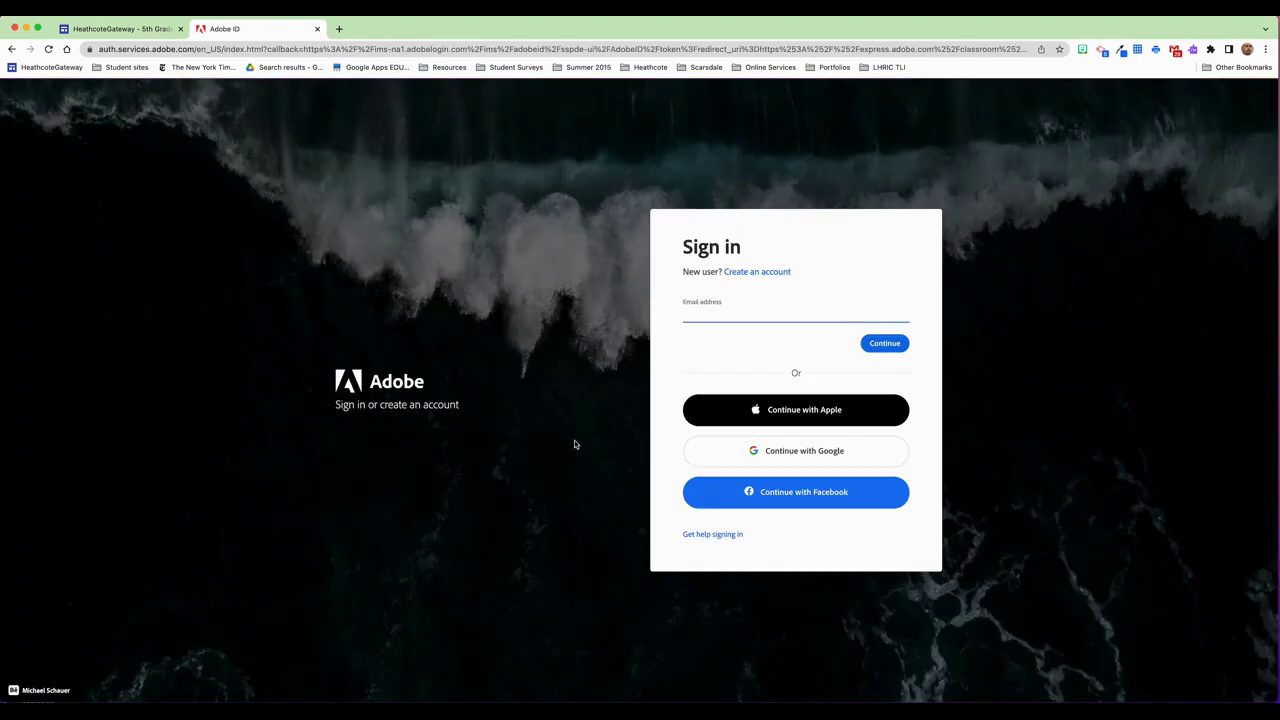
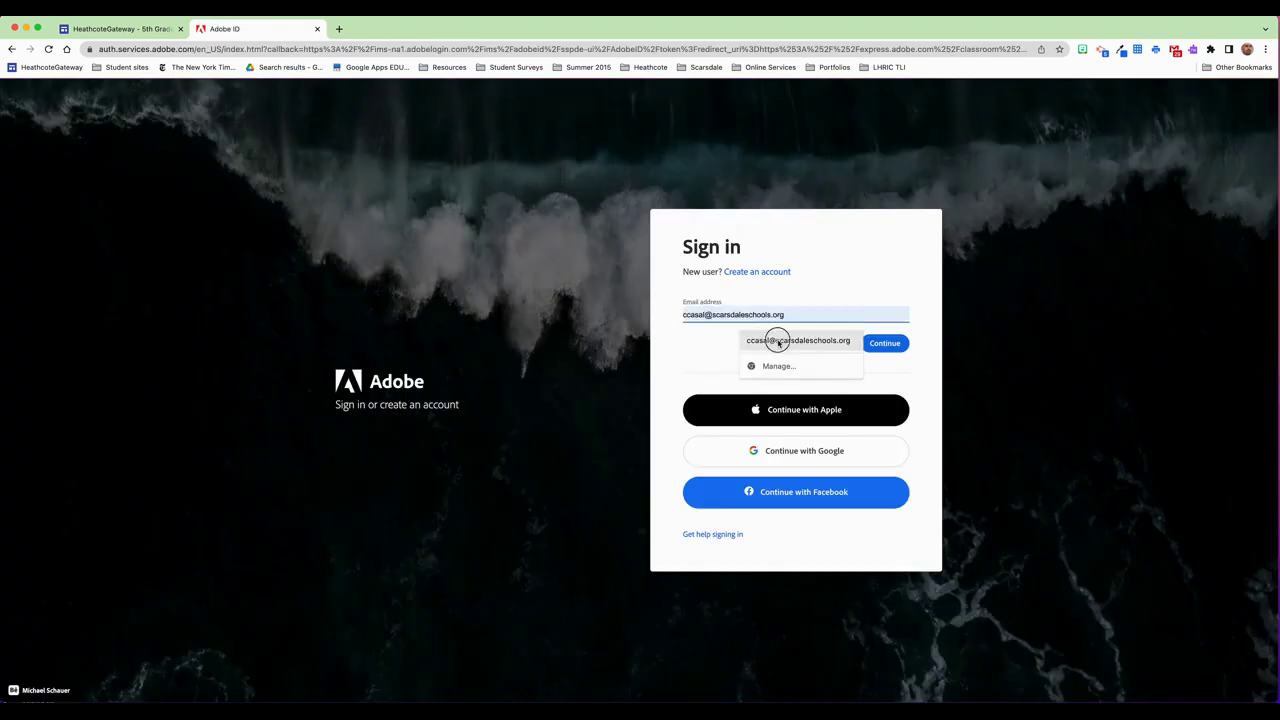
# Sign in with the saved school email address and the account password via Microsoft
pyautogui.click(777, 340)
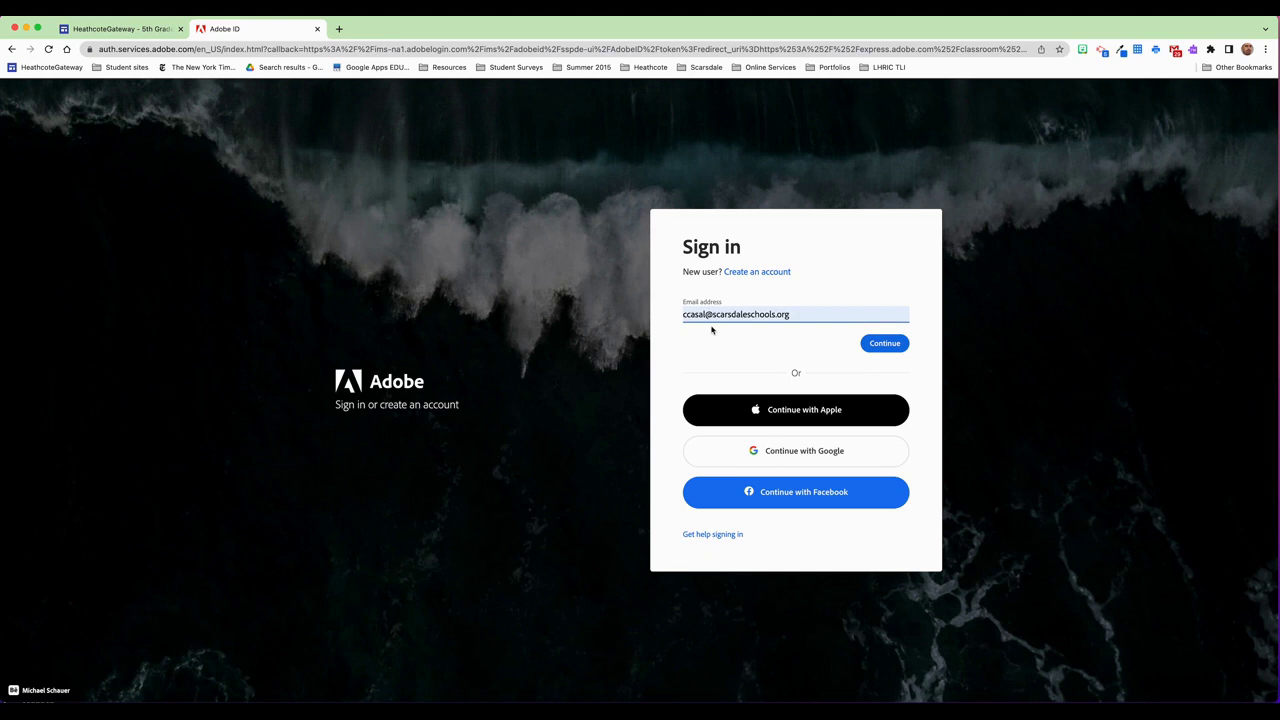
pyautogui.click(889, 344)
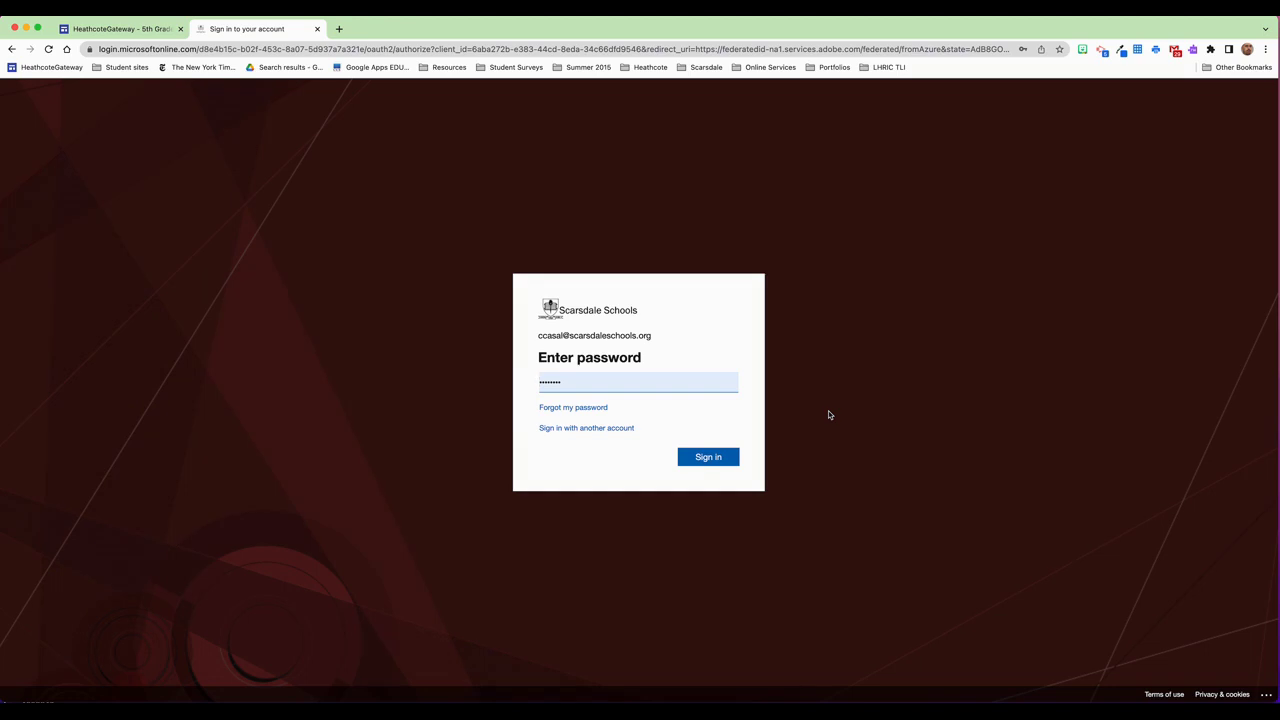
pyautogui.click(710, 458)
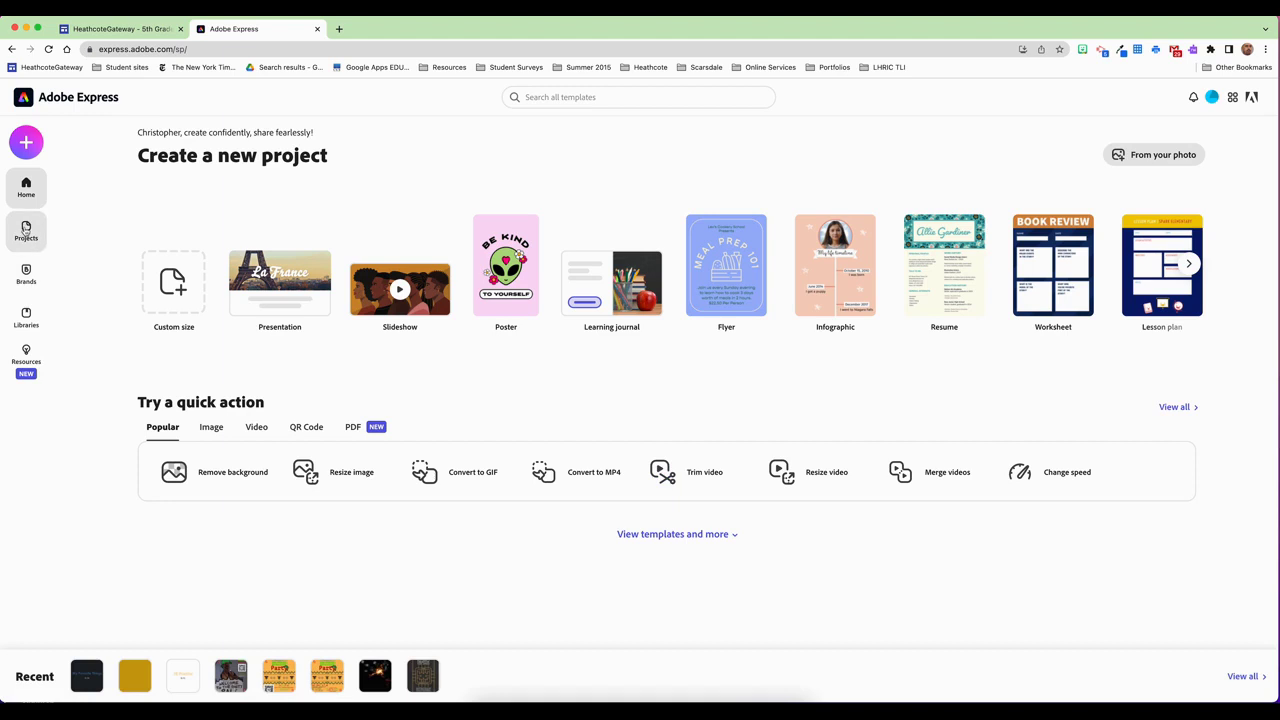
# Create a new Slideshow video from the Video quick actions
pyautogui.click(256, 427)
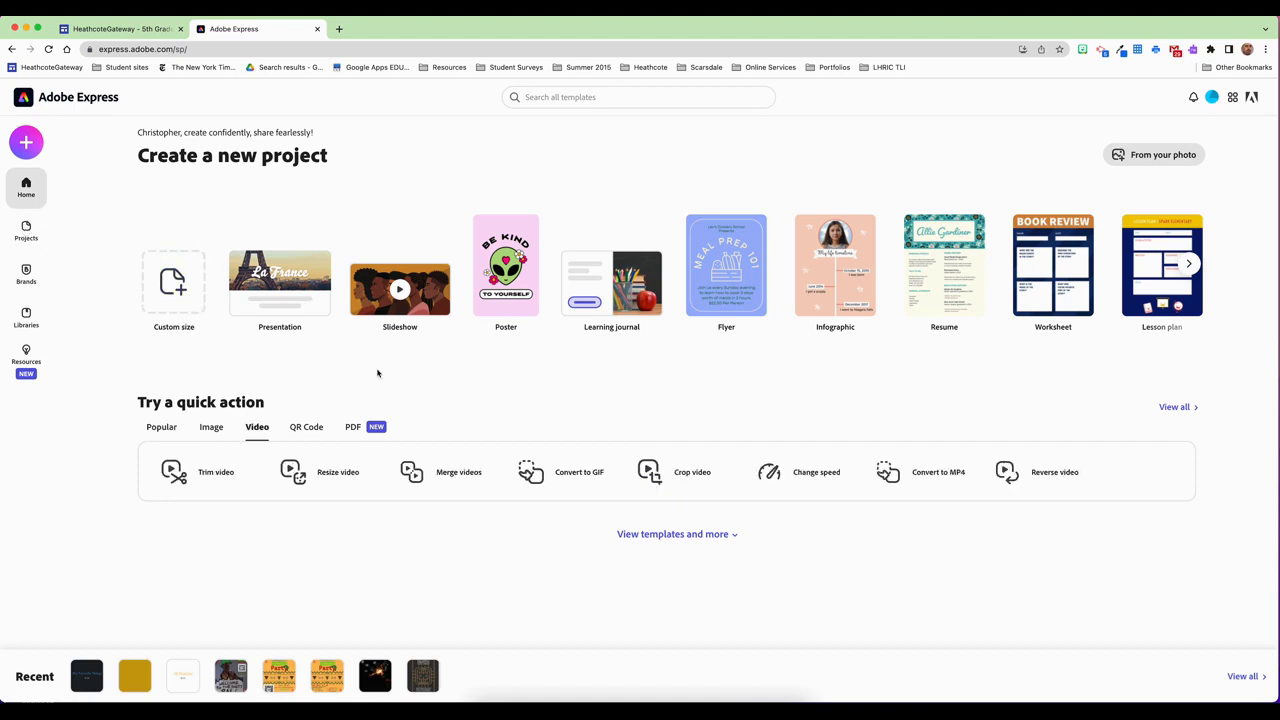
pyautogui.click(401, 279)
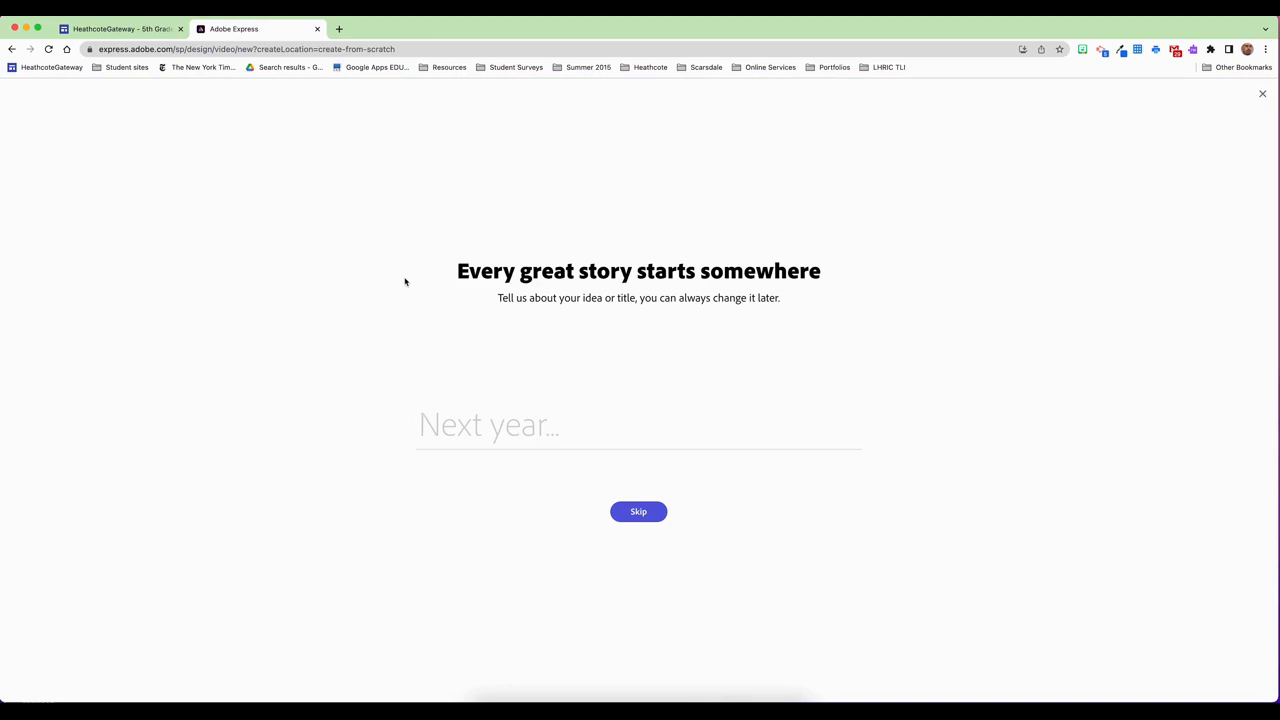
# Title the video 'Adobe Demo' and start it from scratch without a template
pyautogui.write('Adobe Demo')
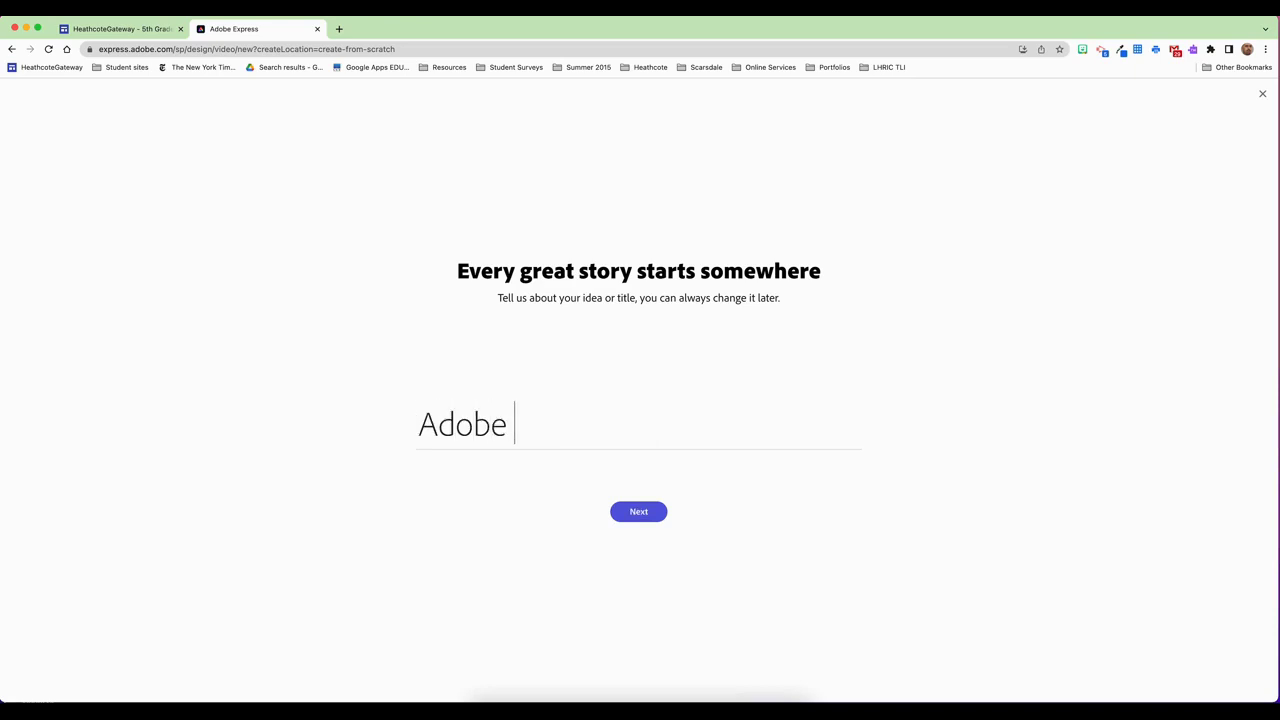
pyautogui.click(621, 511)
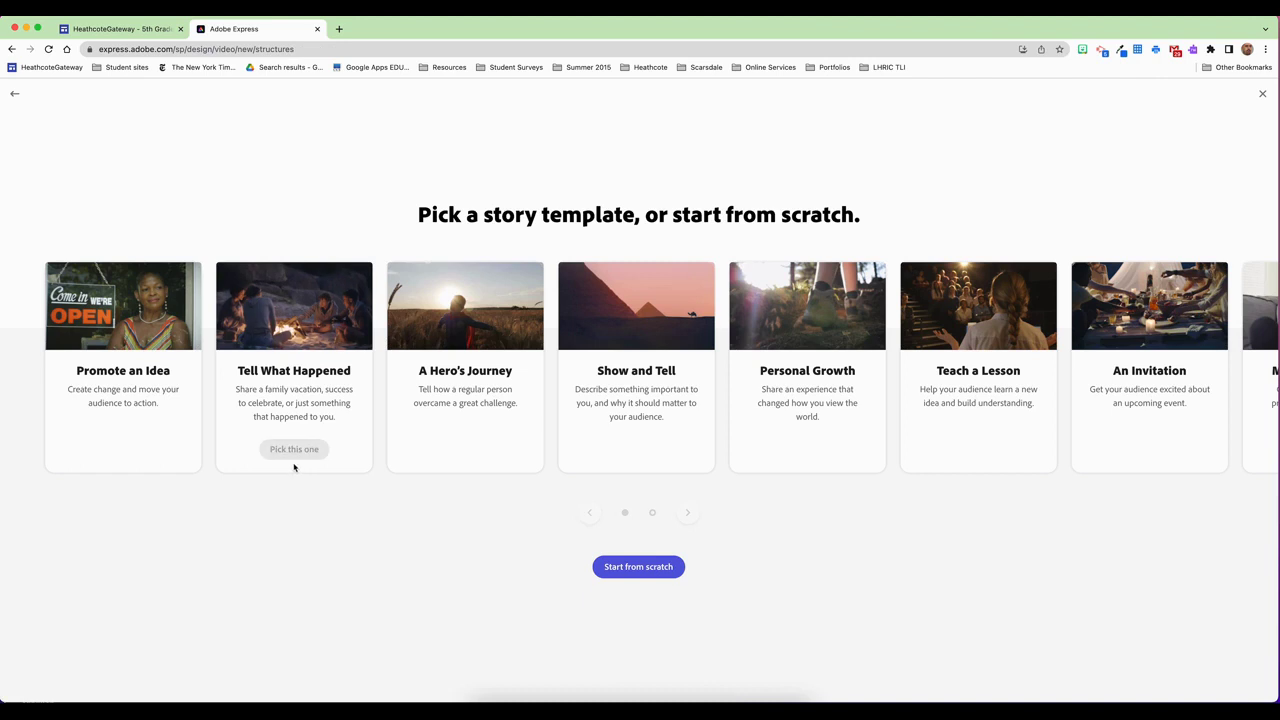
pyautogui.moveTo(950, 427)
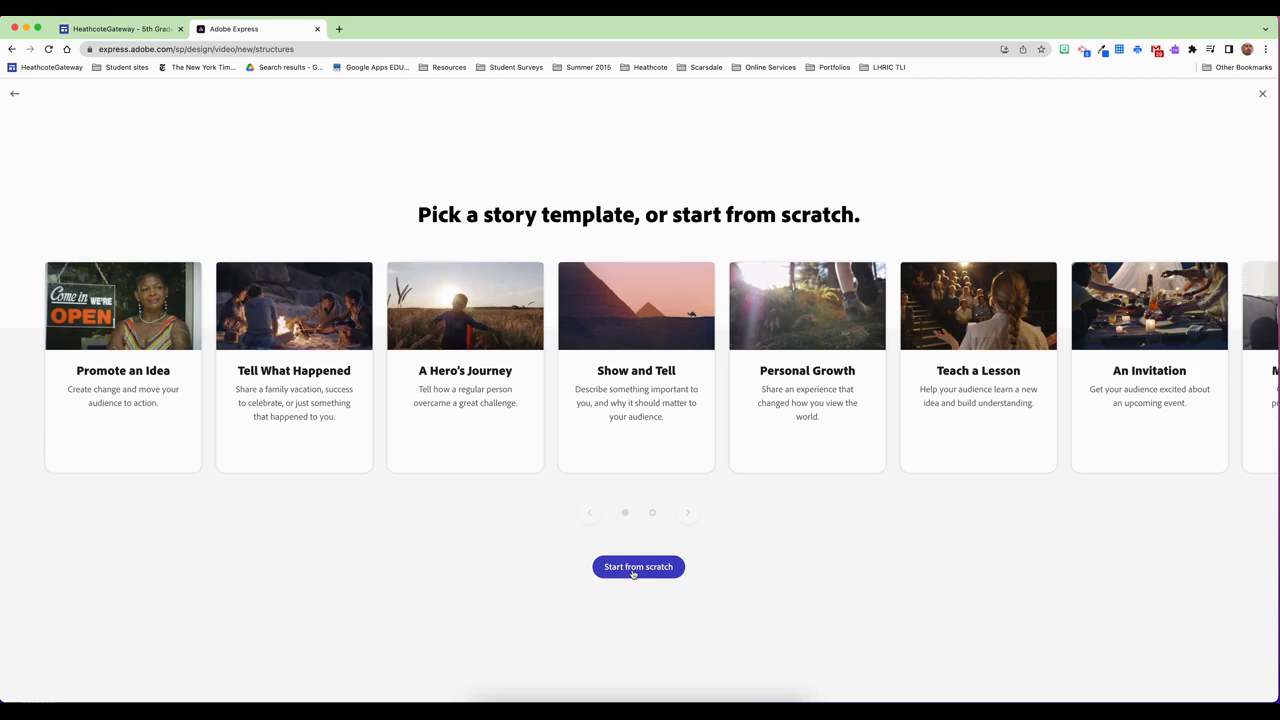
pyautogui.click(632, 572)
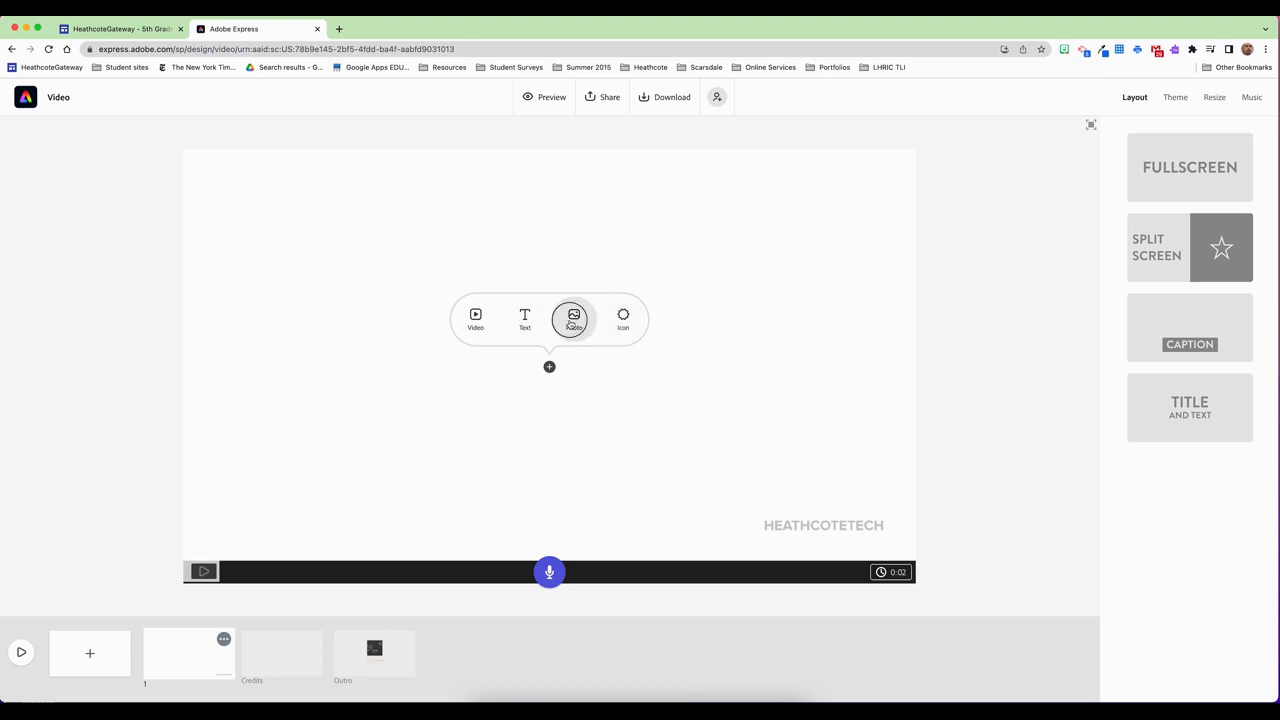
# Search stock photos for 'school' and place the apple-on-books chalkboard photo on slide one
pyautogui.click(573, 318)
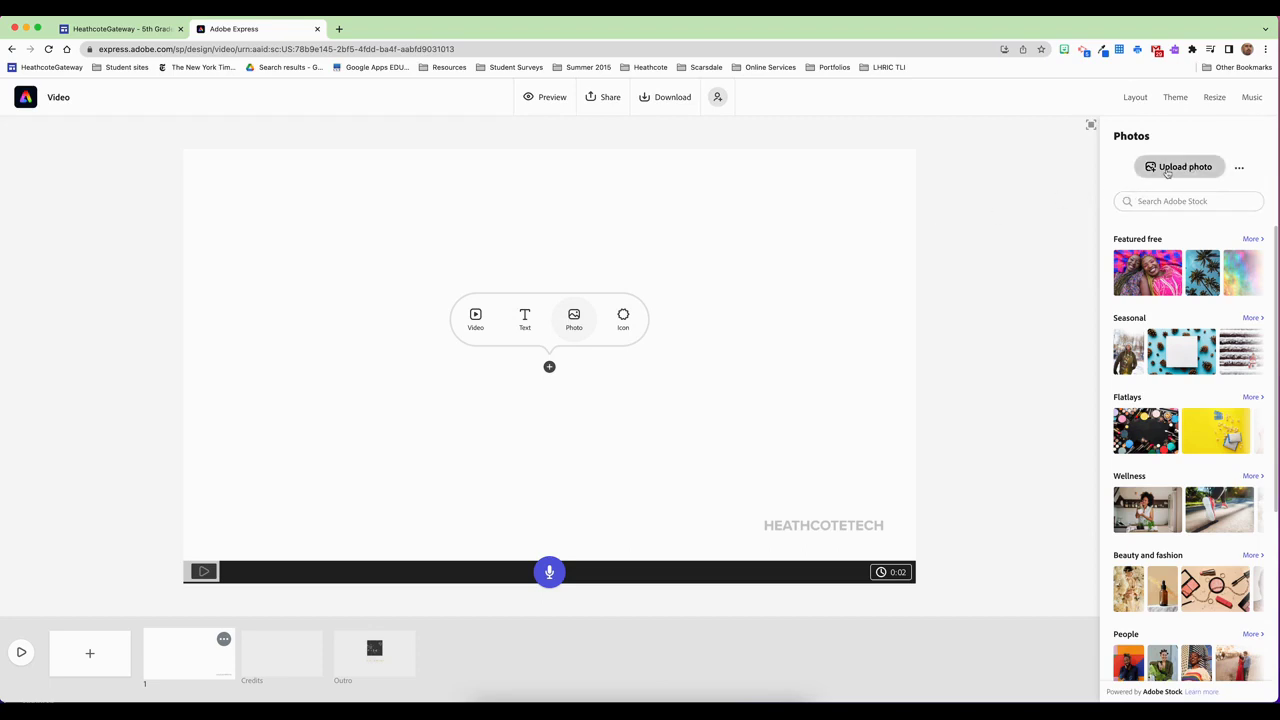
pyautogui.click(1239, 169)
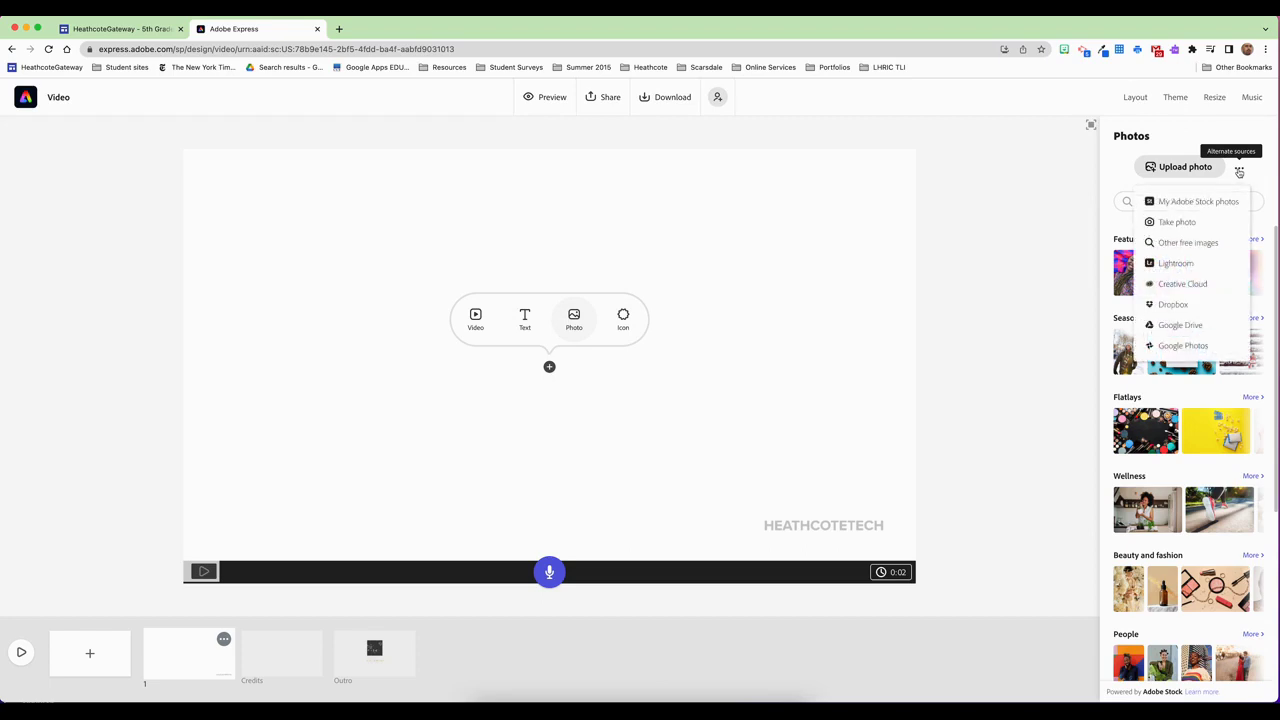
pyautogui.click(1239, 170)
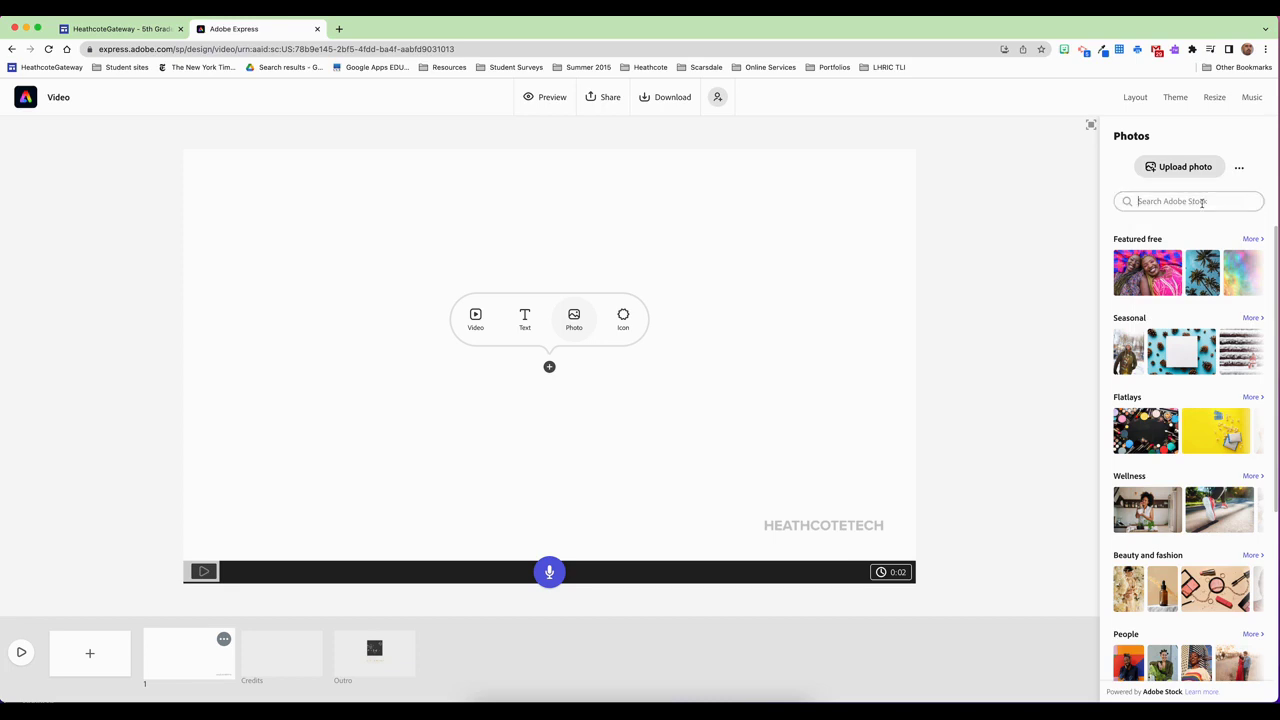
pyautogui.write('school')
pyautogui.press('Return')
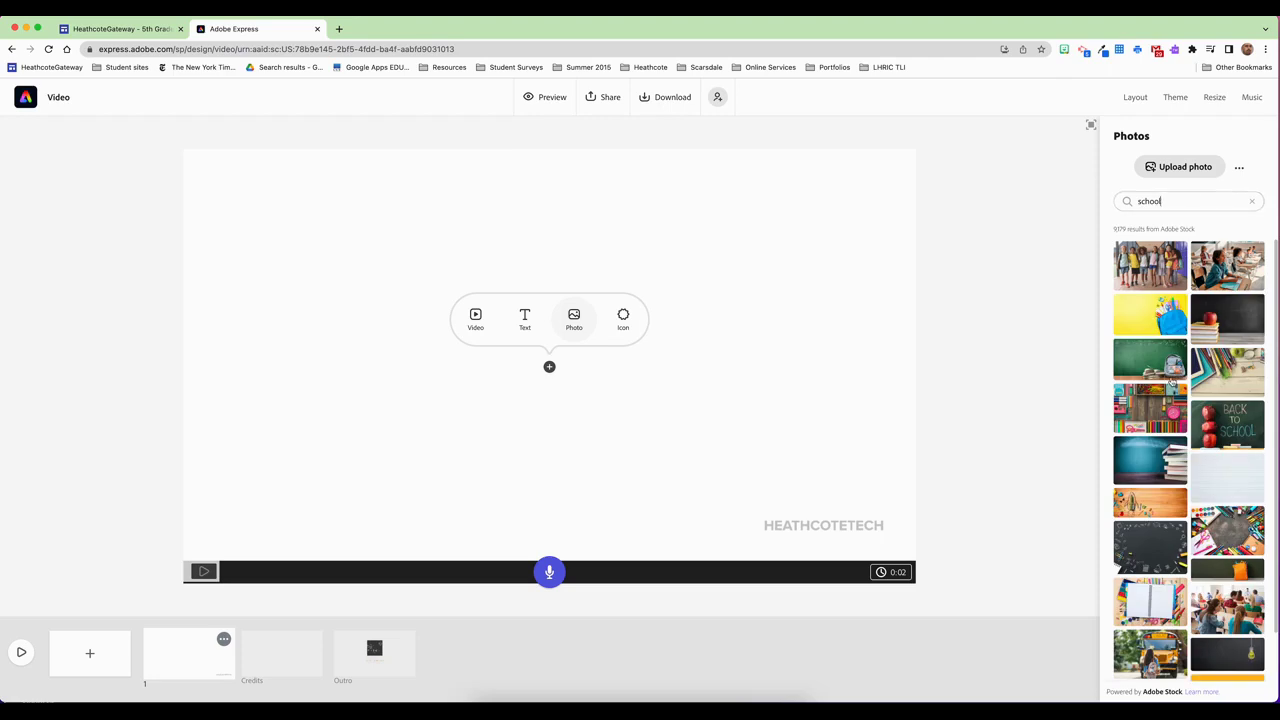
pyautogui.click(1226, 319)
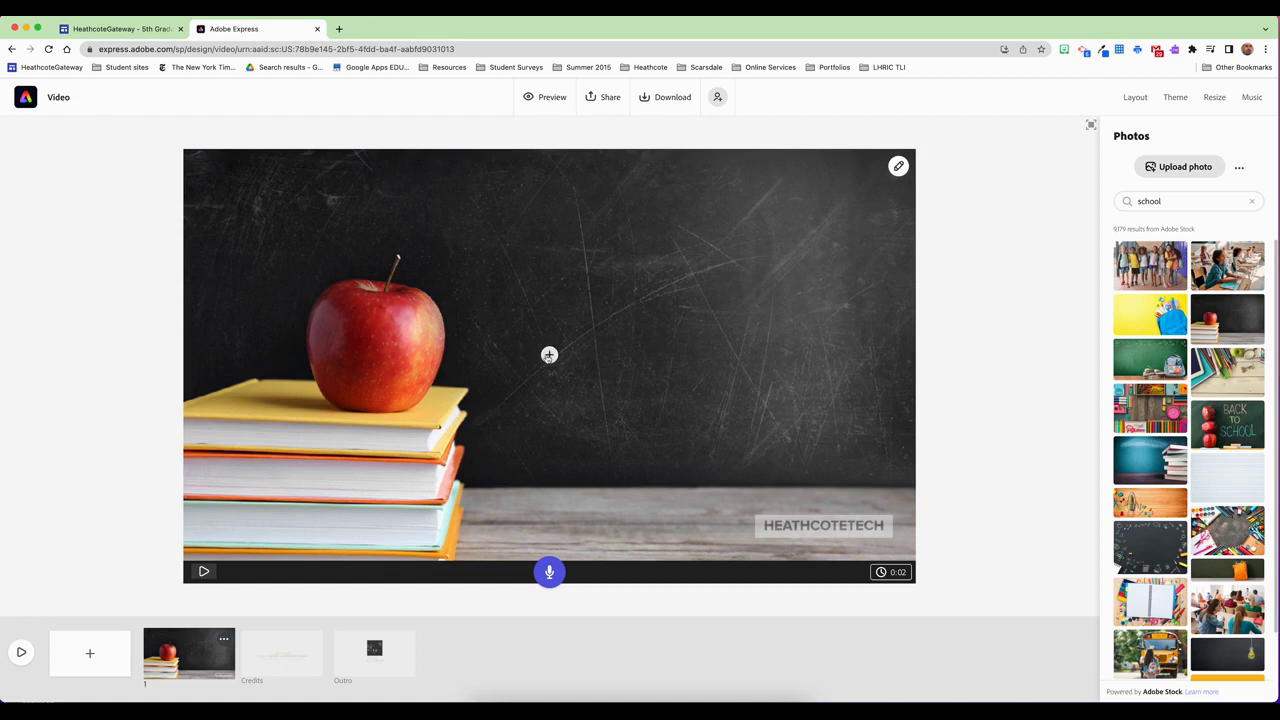
# Add a text element reading 'Title' to the first slide
pyautogui.click(549, 356)
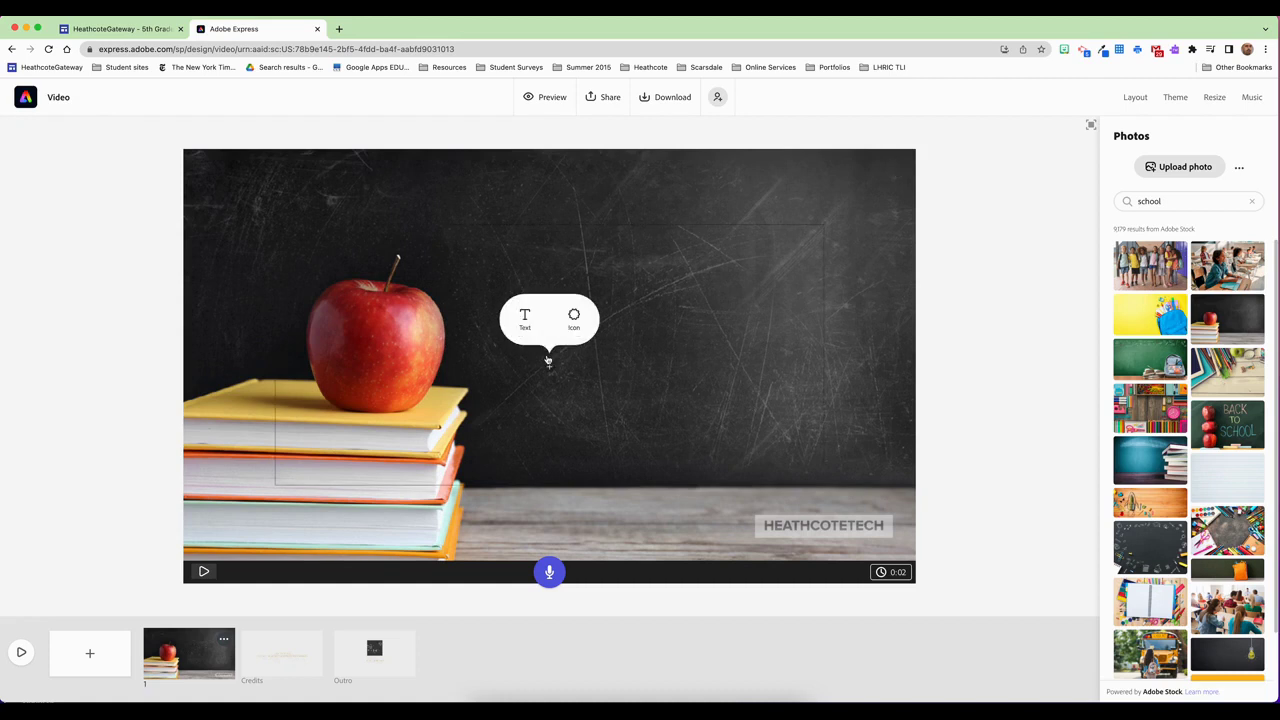
pyautogui.click(525, 318)
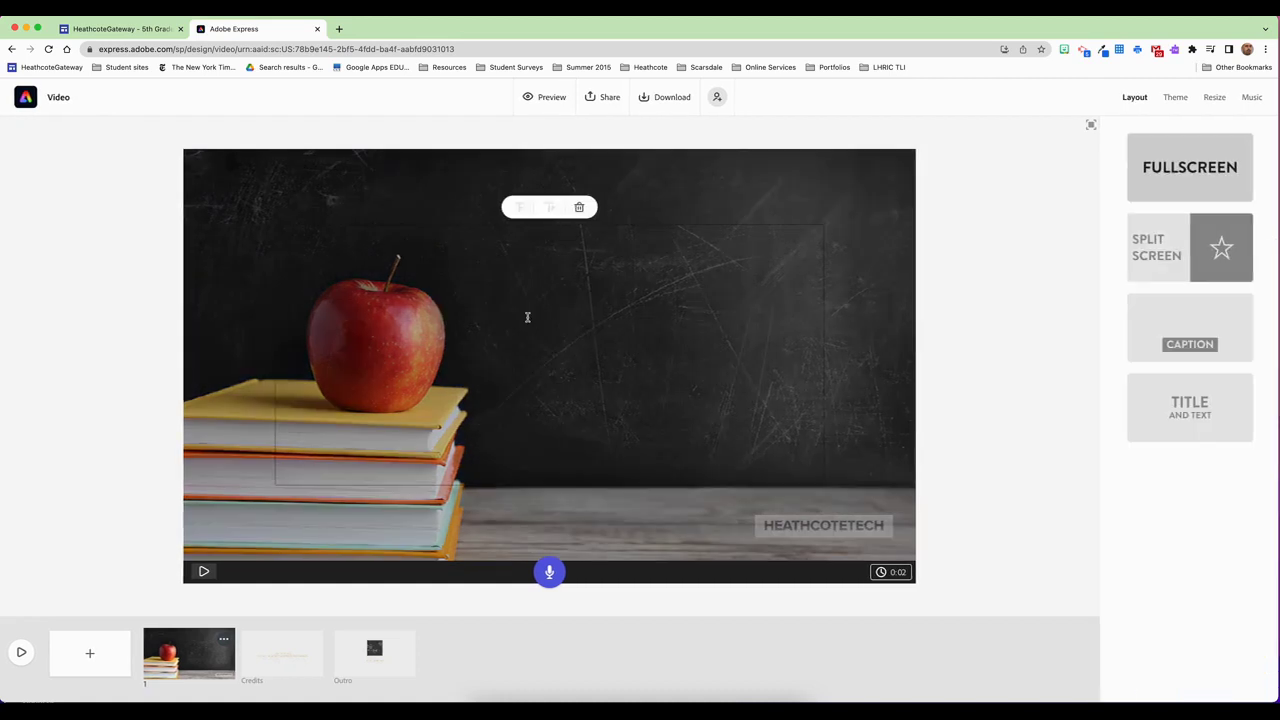
pyautogui.write('Title')
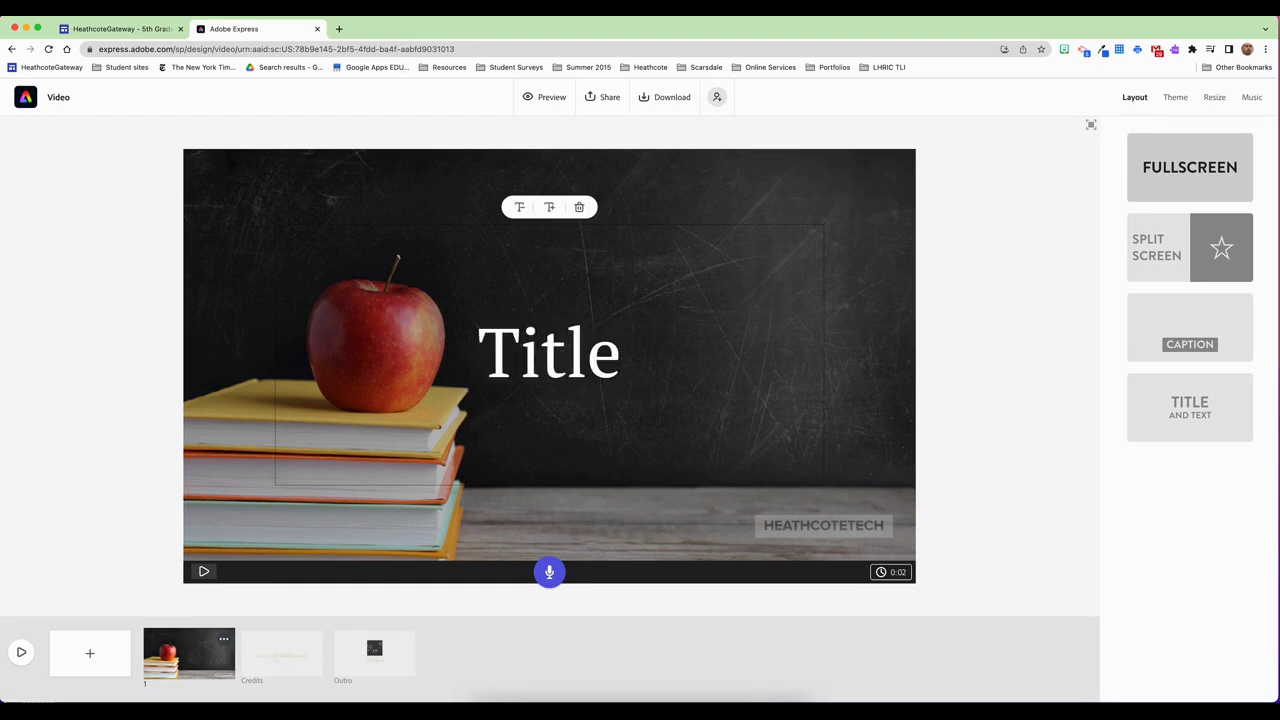
pyautogui.click(875, 307)
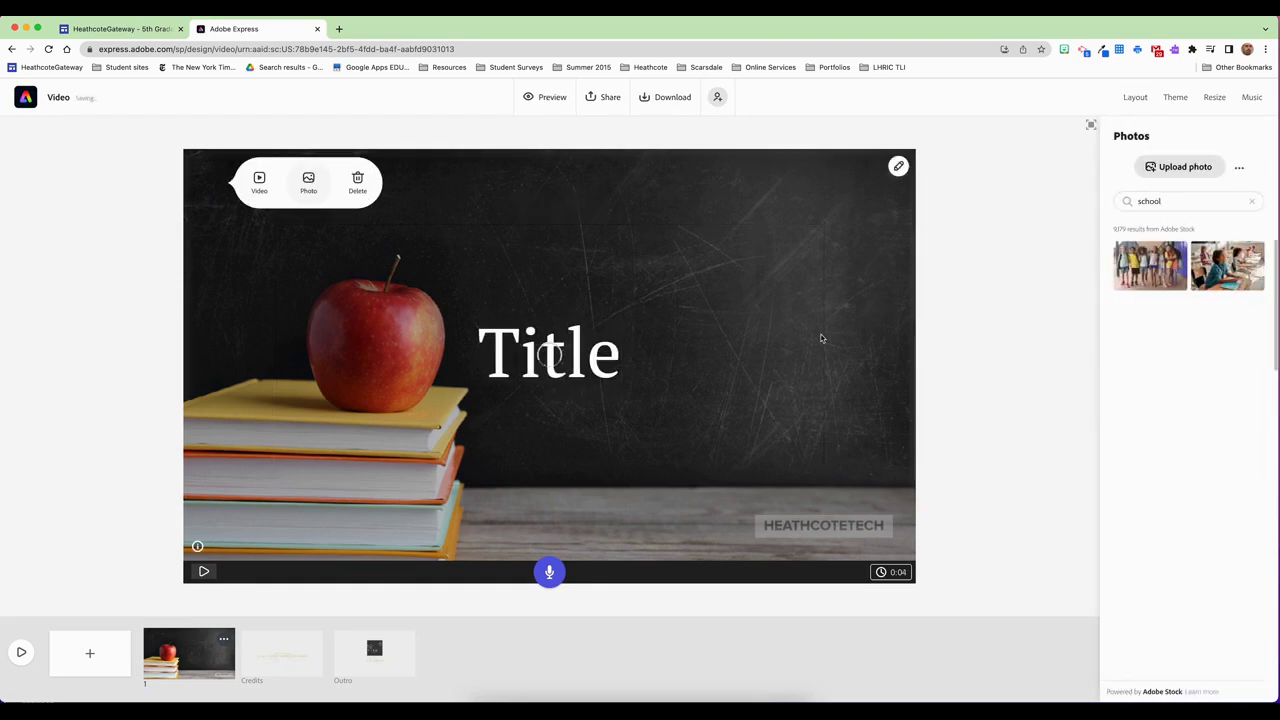
# Move the 'Title' text around the slide and settle it at the centre
pyautogui.click(550, 378)
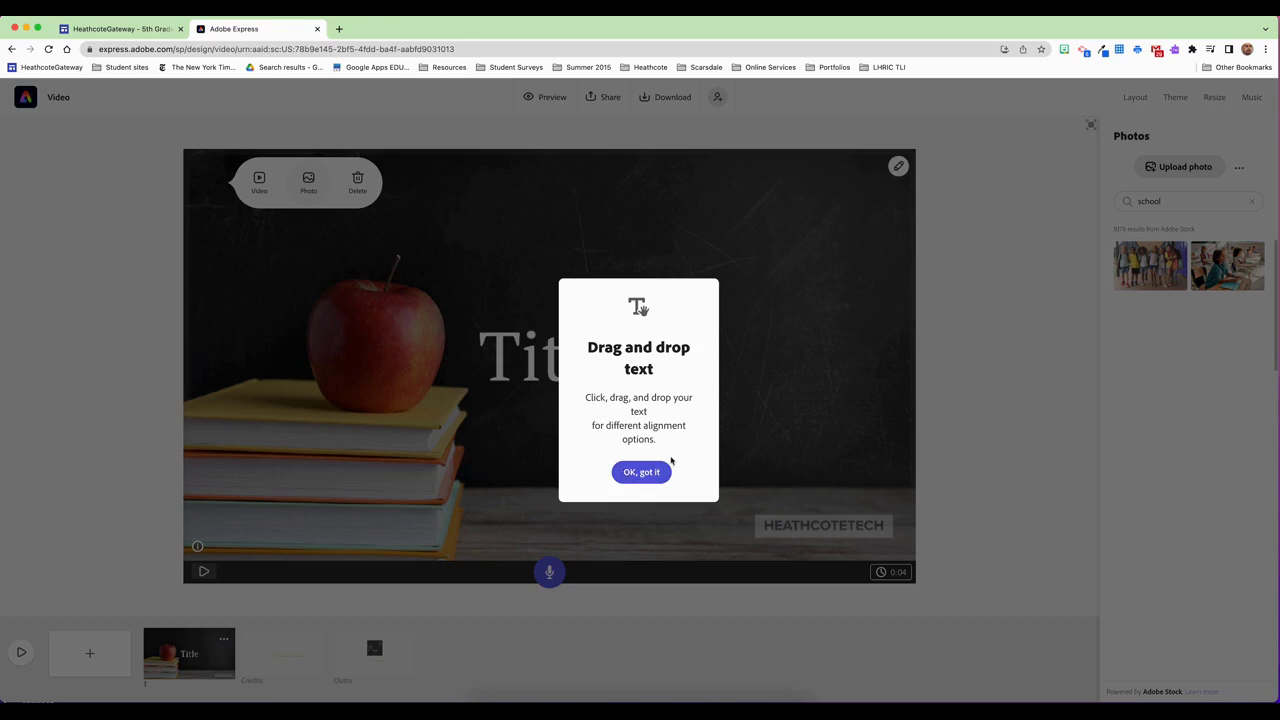
pyautogui.click(659, 476)
pyautogui.moveTo(565, 368); pyautogui.dragTo(799, 257)
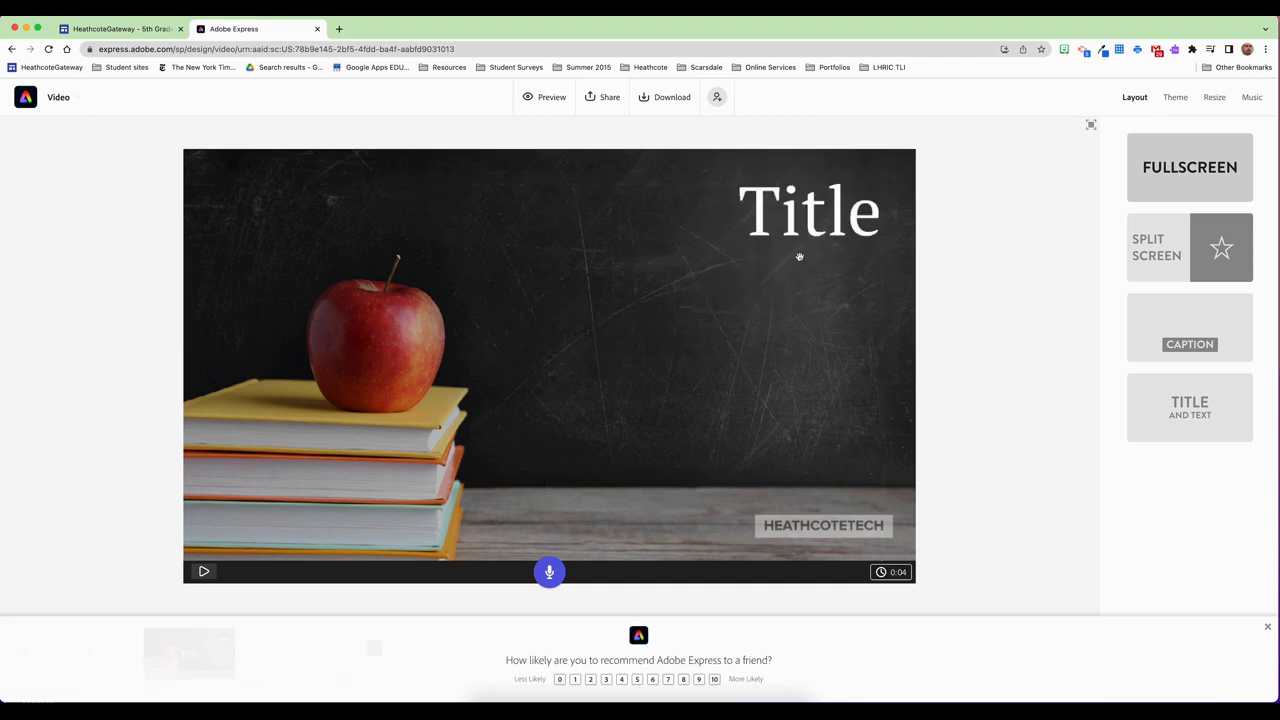
pyautogui.moveTo(823, 211); pyautogui.dragTo(320, 208)
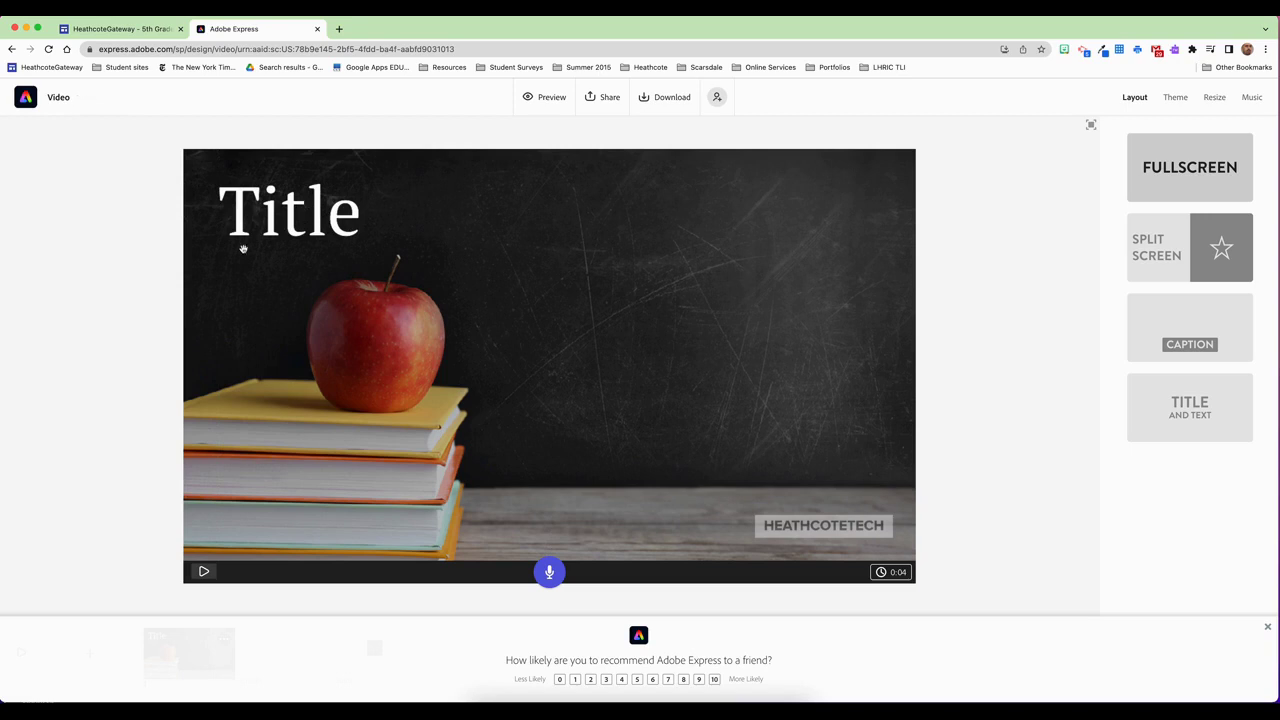
pyautogui.moveTo(251, 220); pyautogui.dragTo(251, 360)
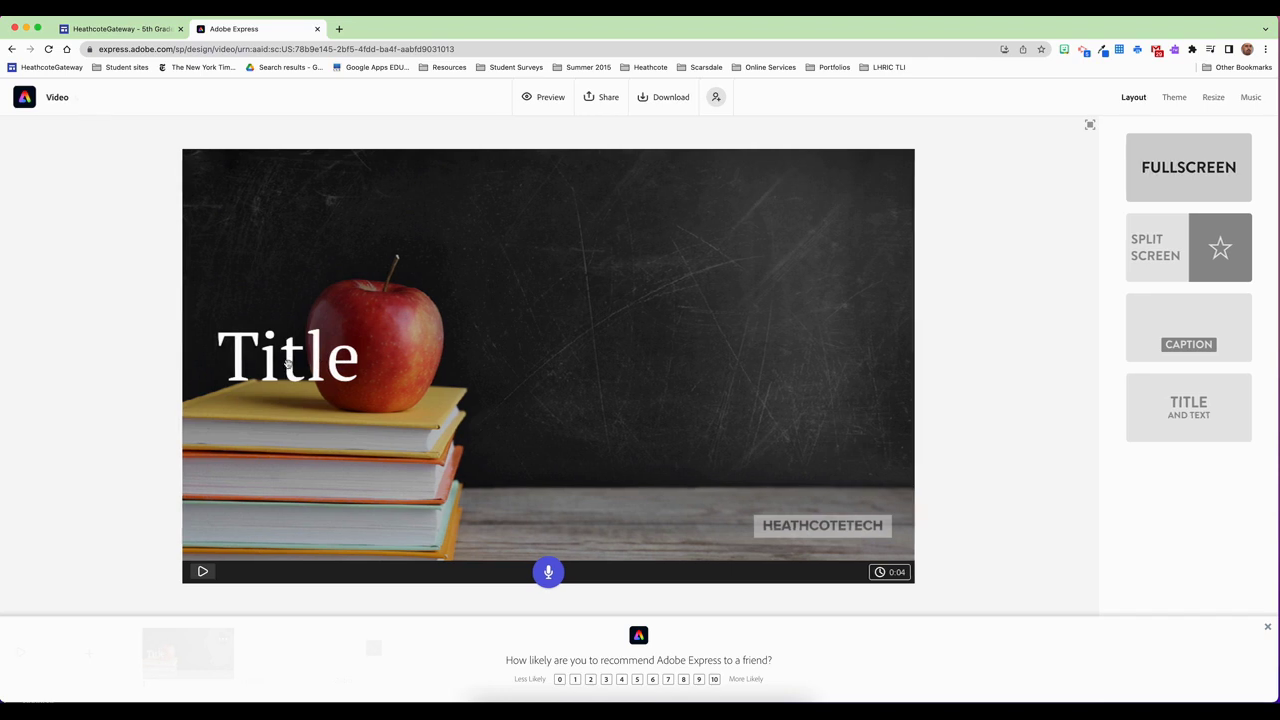
pyautogui.moveTo(288, 362); pyautogui.dragTo(574, 372)
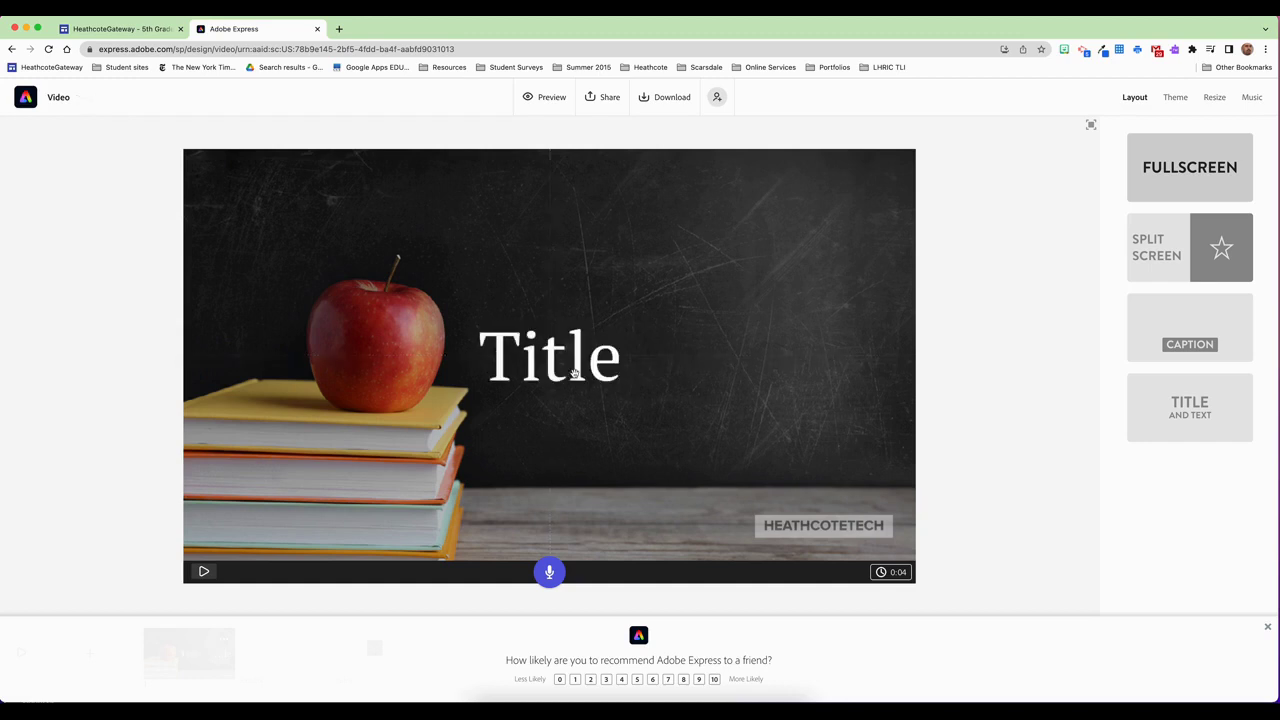
# Zoom into the background photo and shift it left so mostly chalkboard shows
pyautogui.click(840, 235)
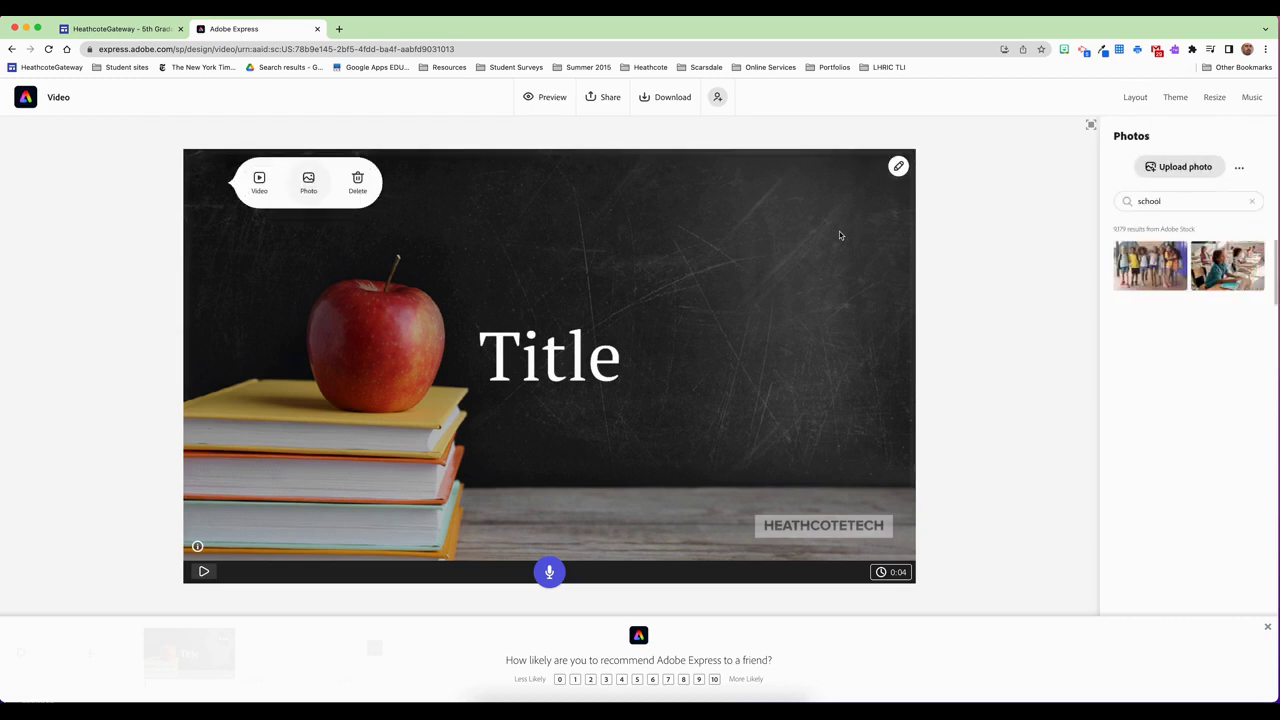
pyautogui.click(897, 168)
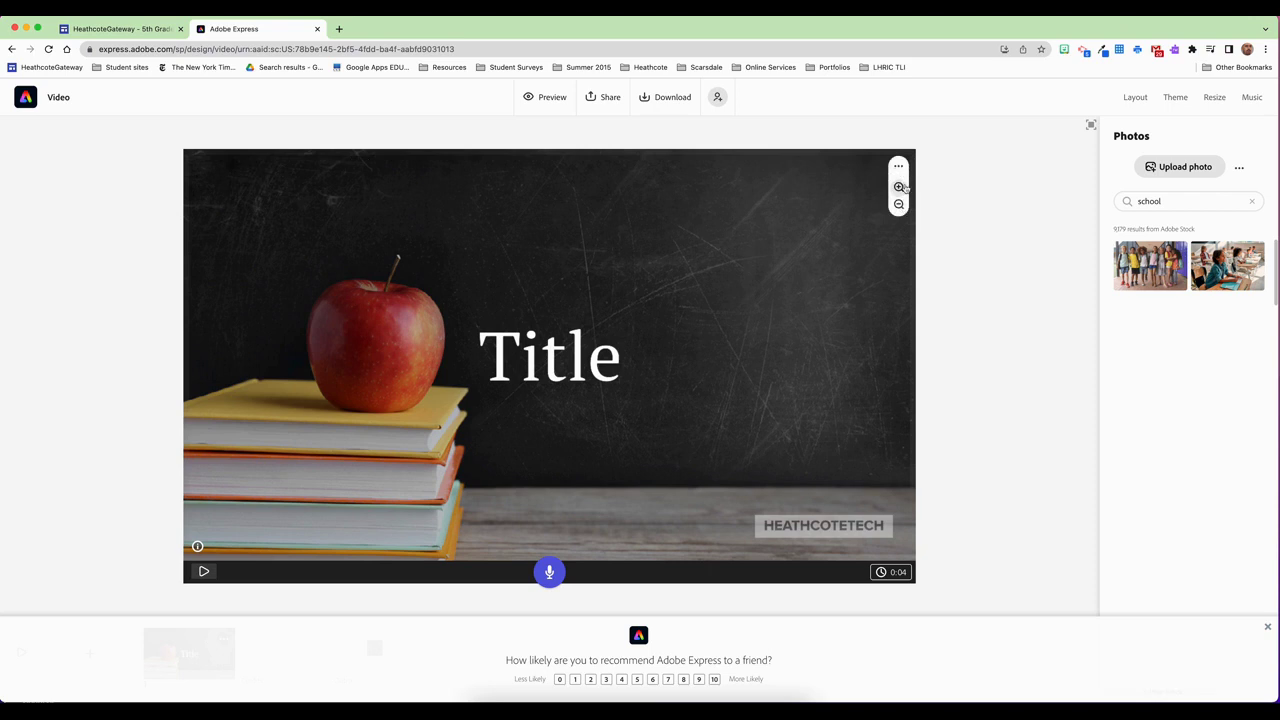
pyautogui.click(899, 188)
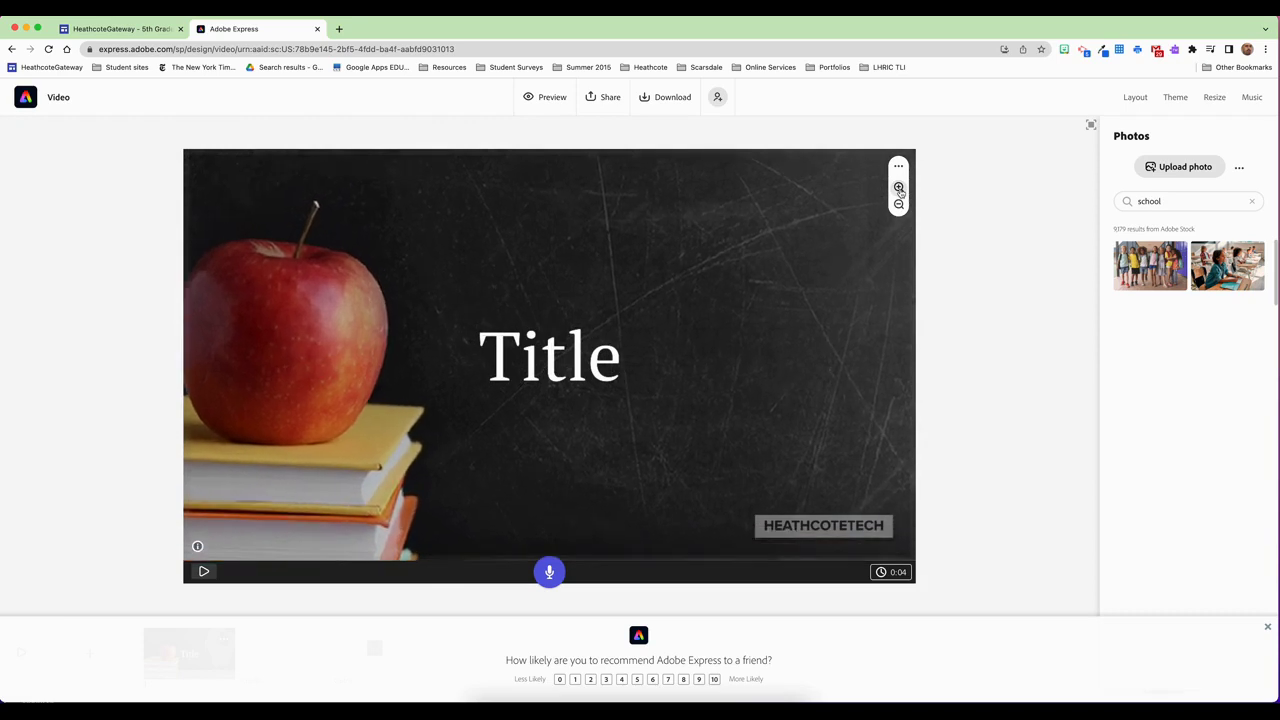
pyautogui.moveTo(778, 229); pyautogui.dragTo(531, 254)
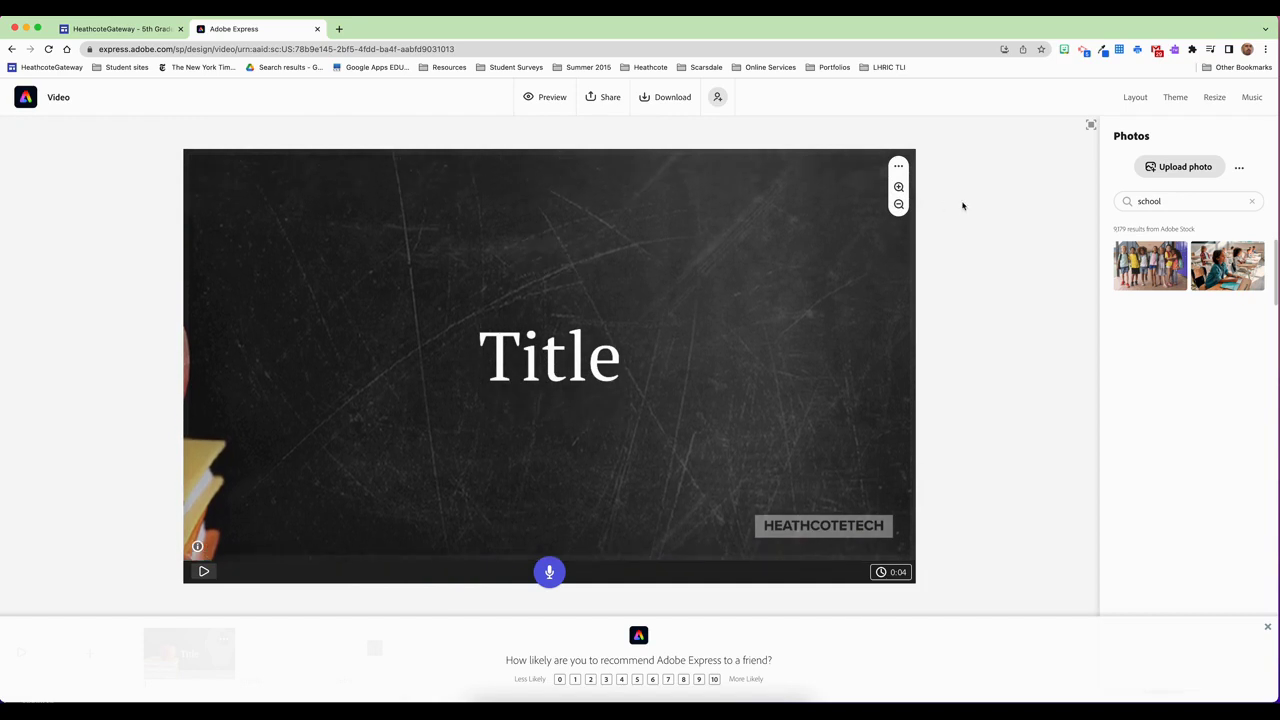